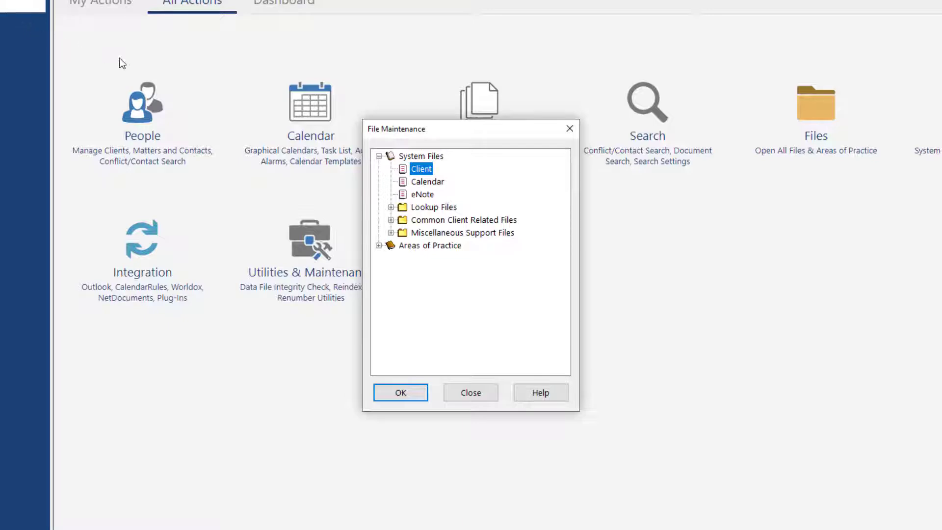
Add an Alpha field to the Client system file with the field ID Case_Status and the field name Case Status.
double_click(421, 170)
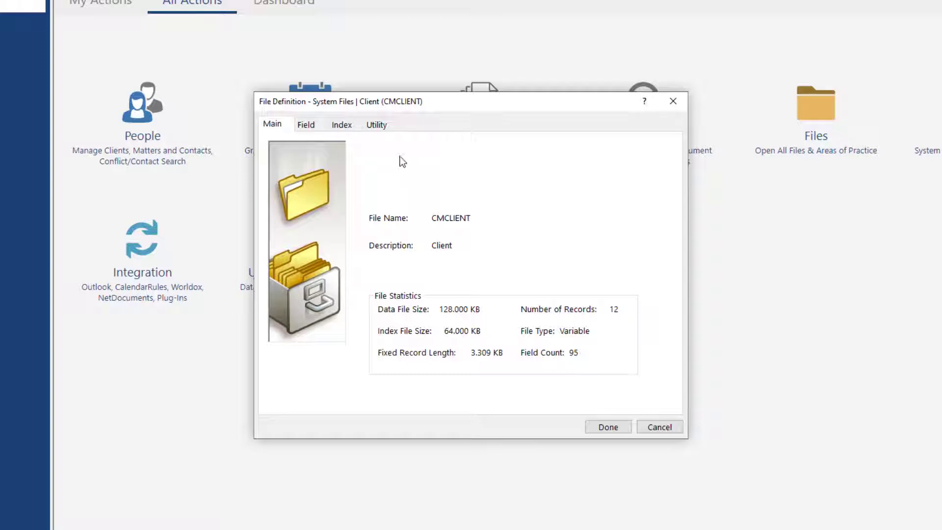
click(309, 125)
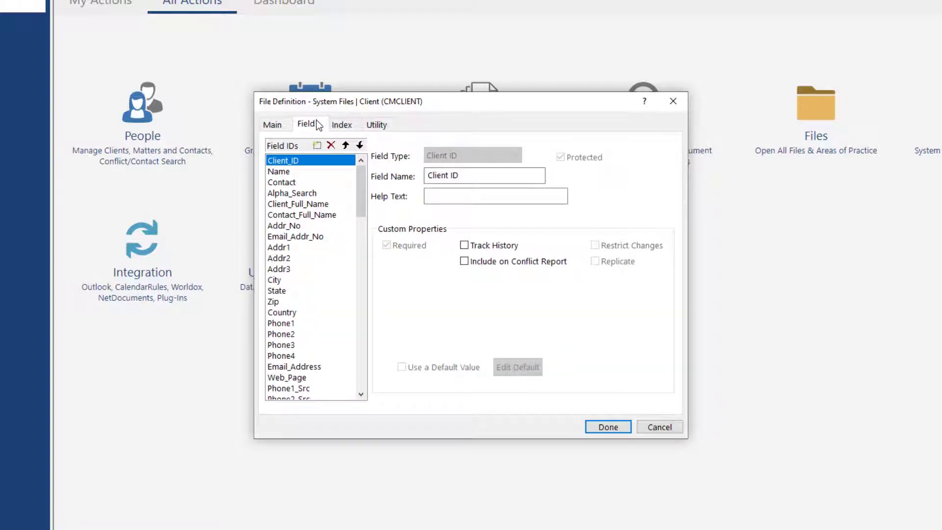
click(300, 170)
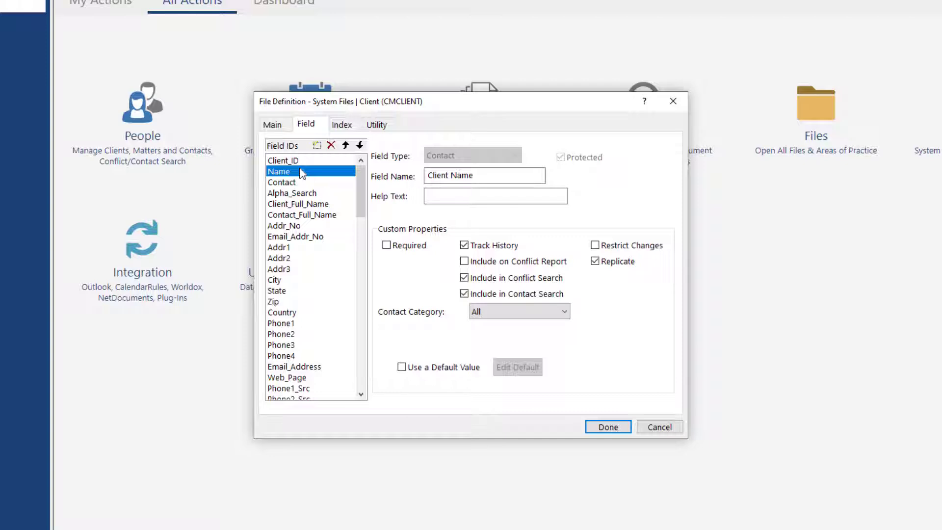
click(317, 145)
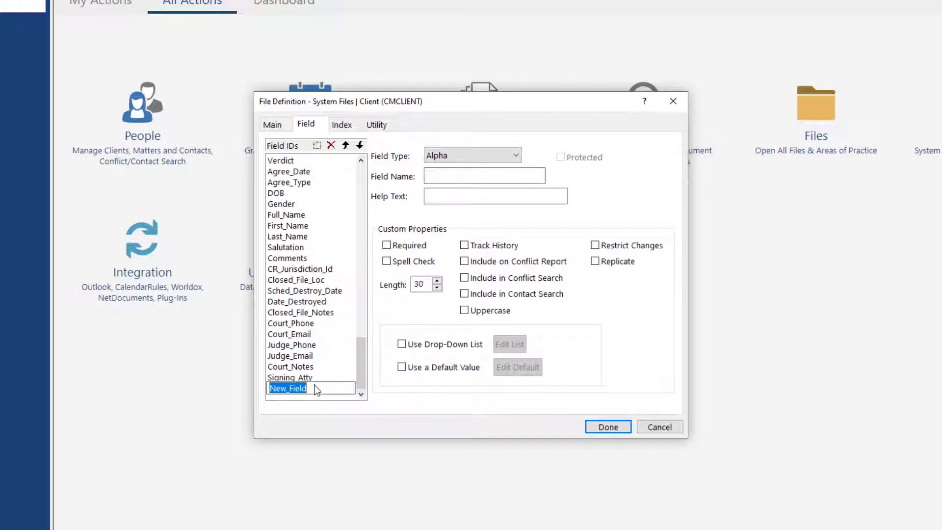
key(BackSpace)
text(Case_Status)
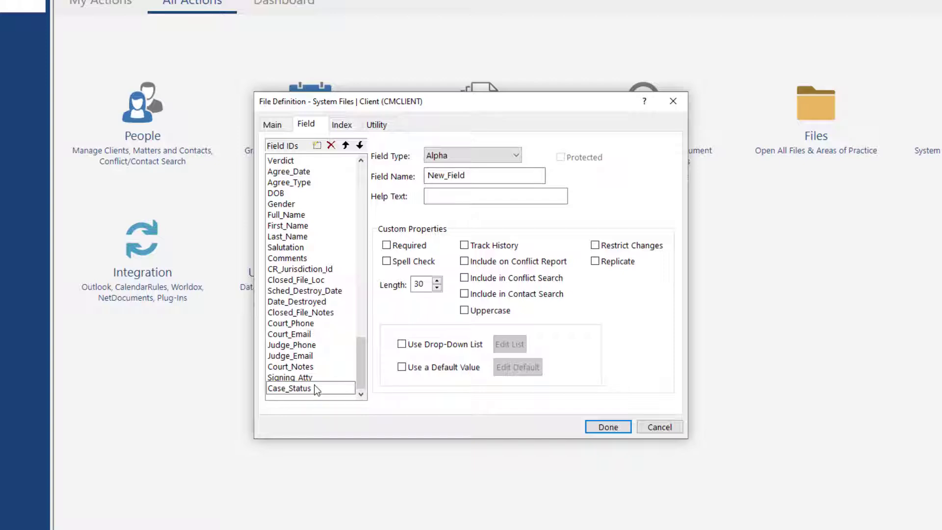
key(Return)
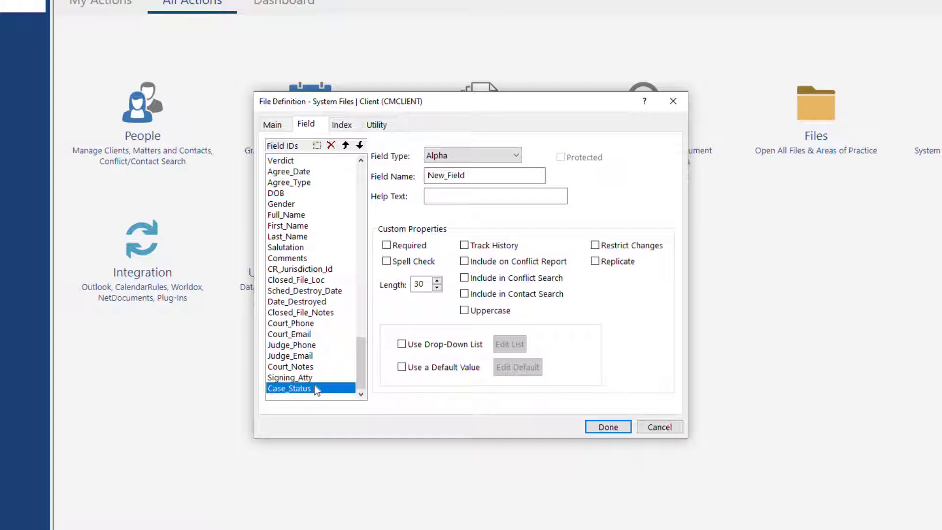
click(517, 159)
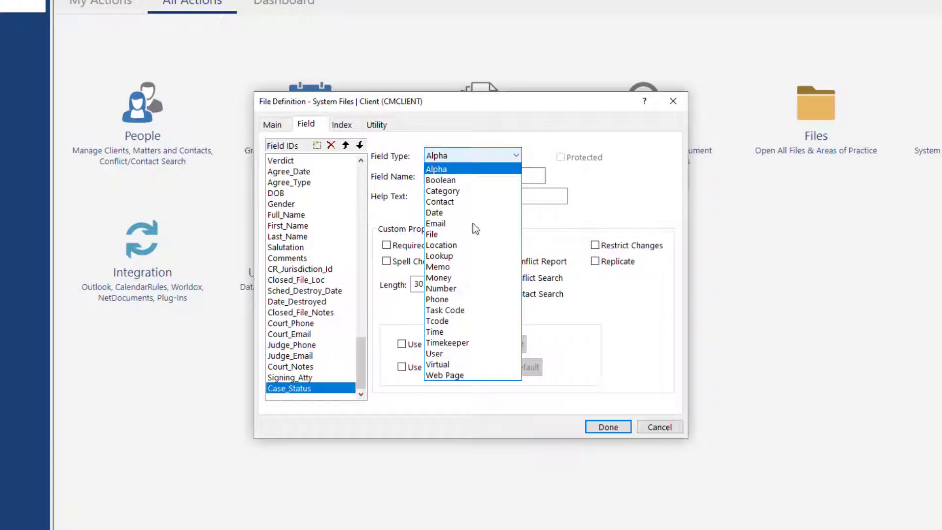
click(487, 170)
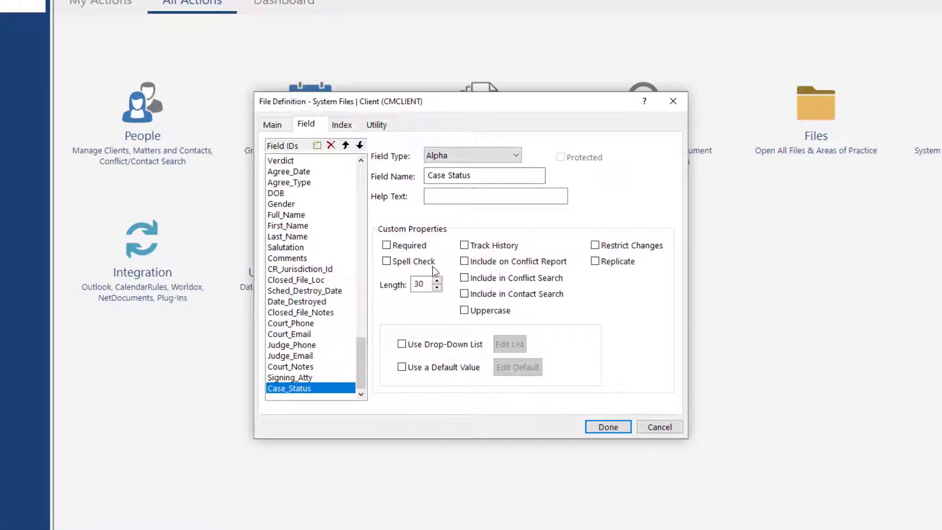
Enable Track History, Include in Conflict Search and a drop-down list containing Pending Review, Waiting on Response, Case Filed with Court and Assigned for Review.
click(465, 246)
click(464, 279)
click(402, 345)
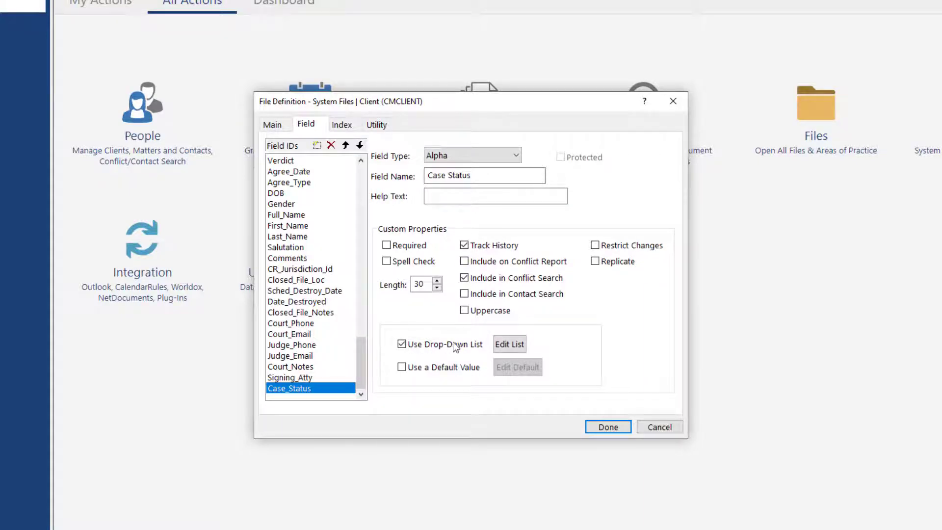
click(509, 345)
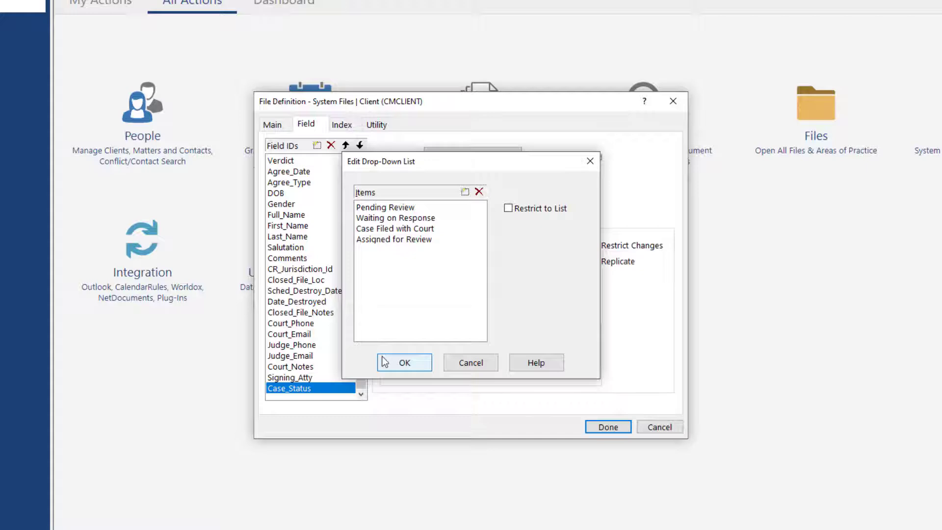
click(386, 362)
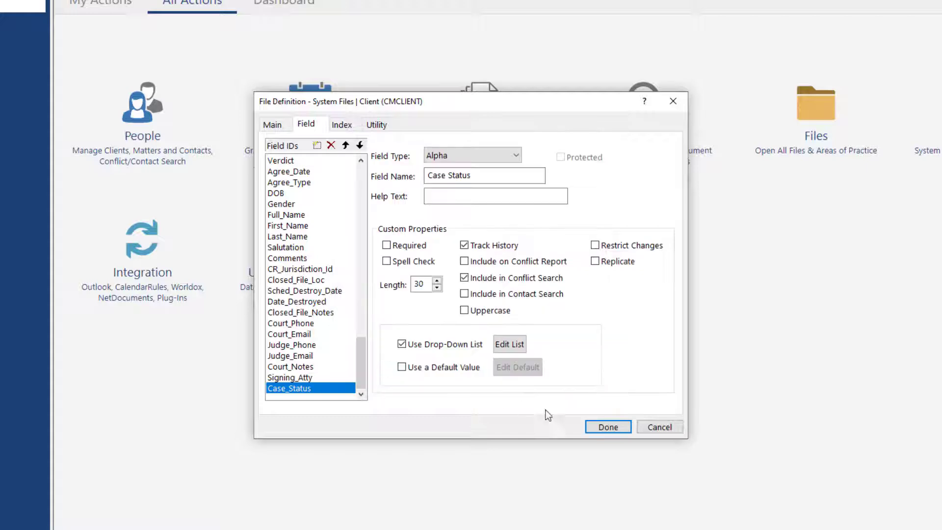
Save the Client file definition with reindexing and close File Maintenance.
click(605, 427)
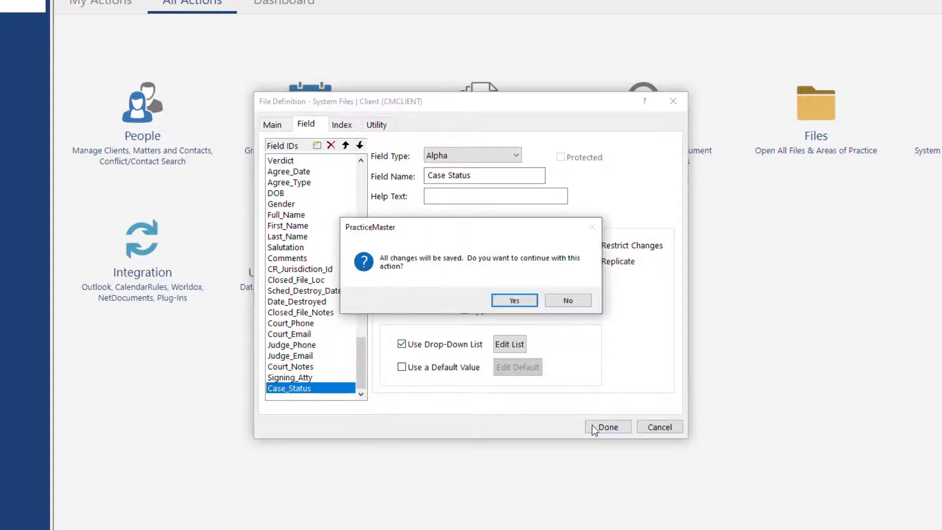
click(527, 301)
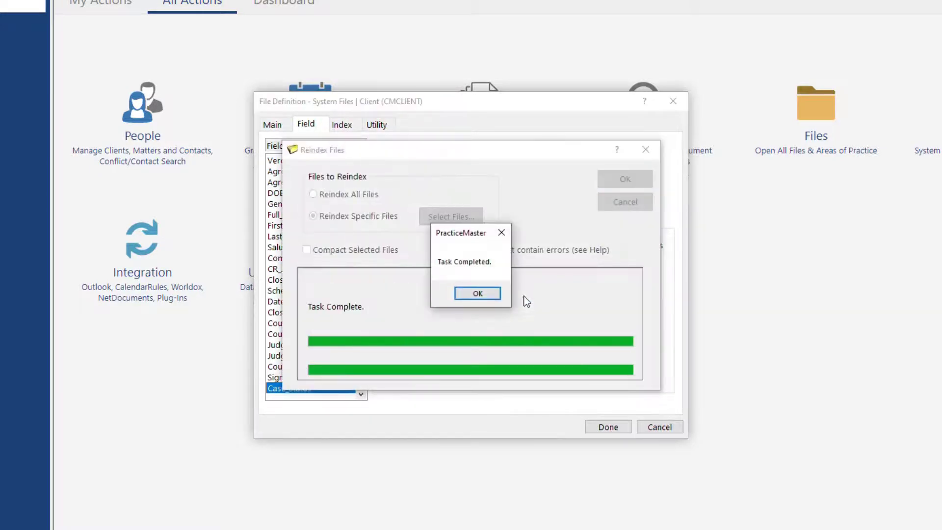
click(490, 293)
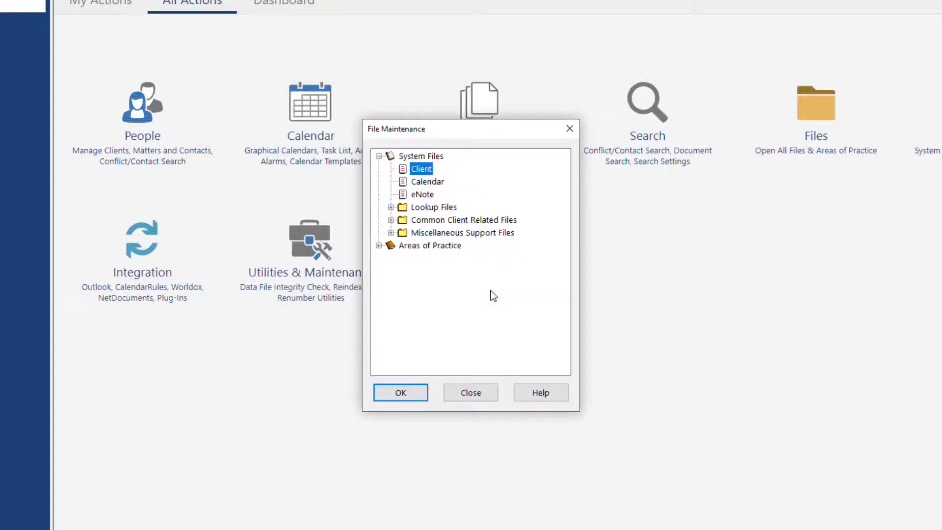
click(570, 129)
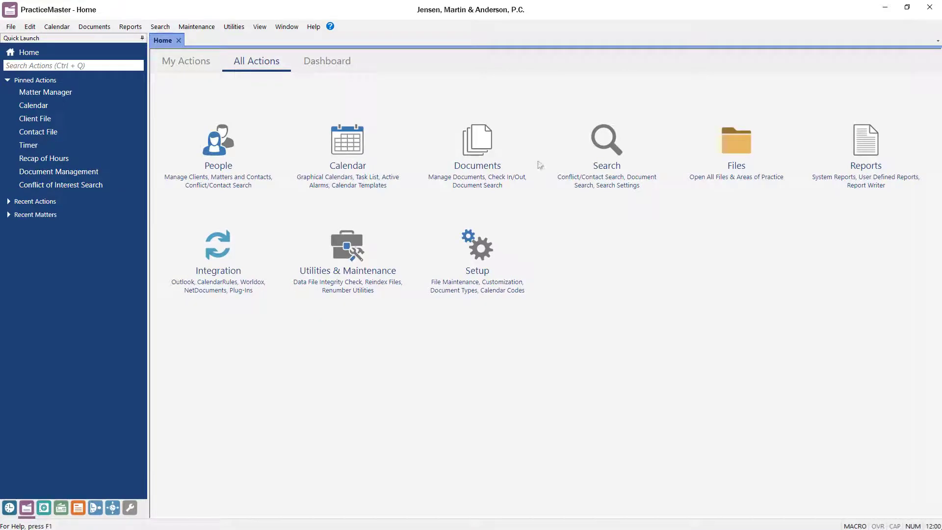
Open the Client File and bring up its form in Form Designer.
click(107, 118)
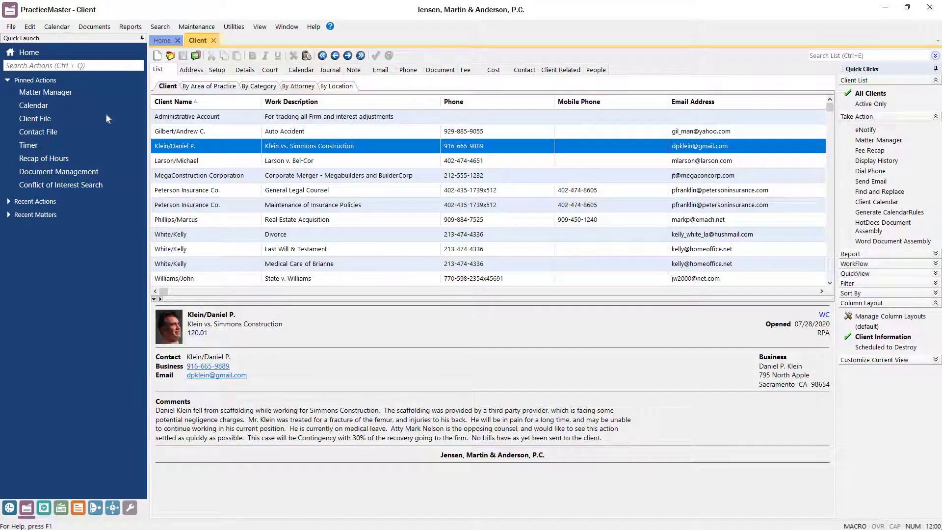
click(29, 27)
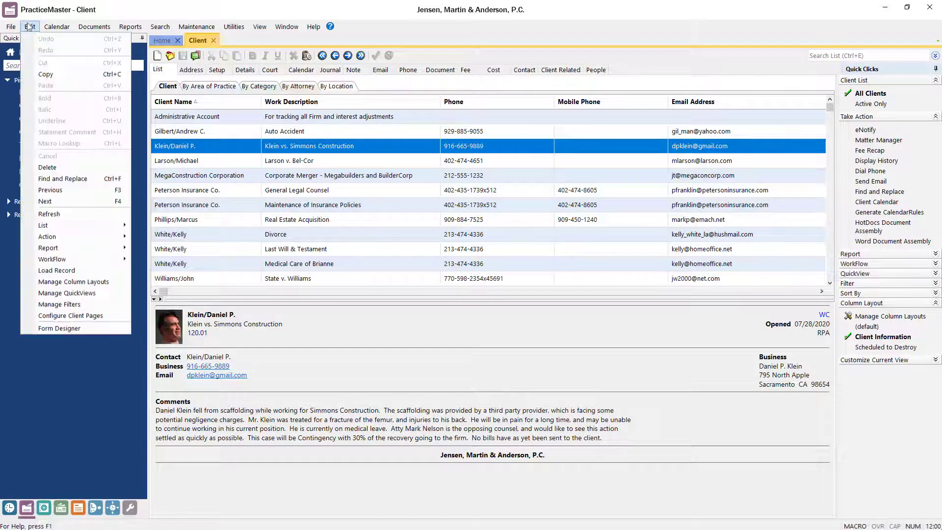
click(33, 328)
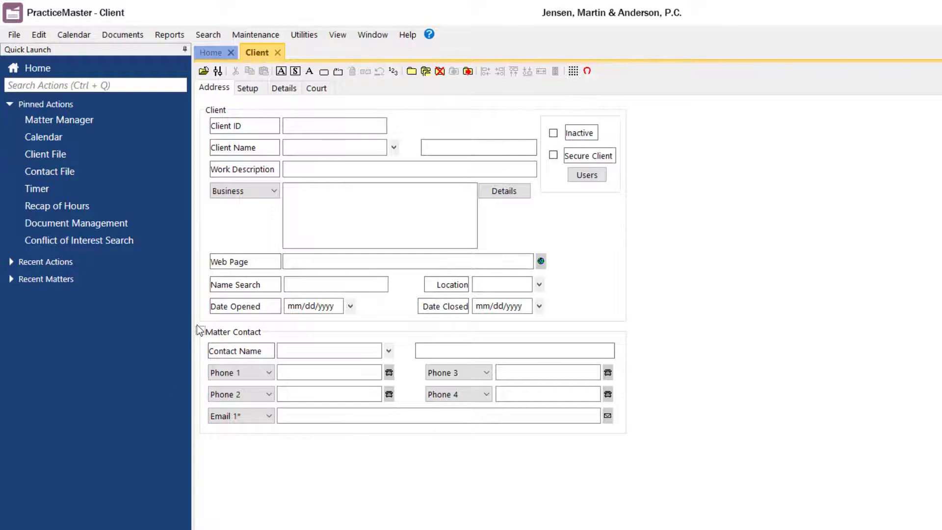
Move the whole Matter Contact group down by one row and extend the Client group box downward below Date Opened.
drag(196, 325, 627, 434)
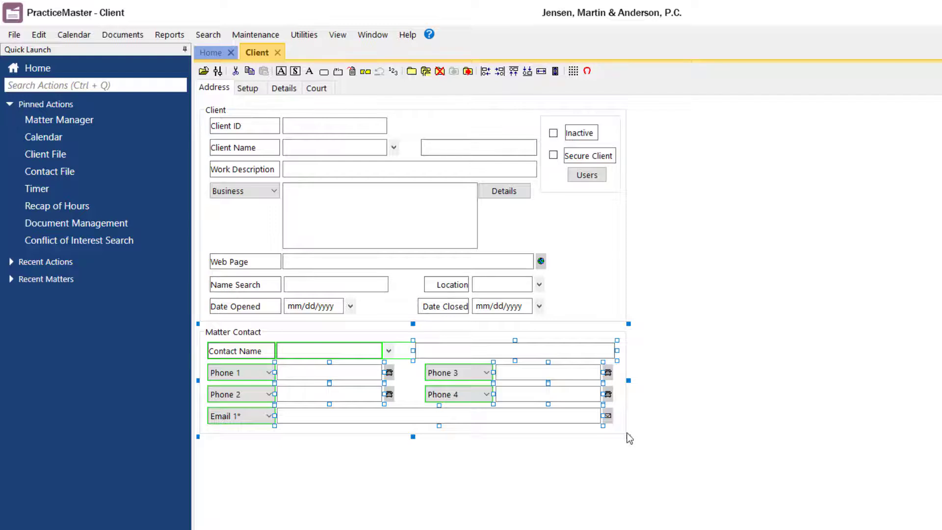
drag(627, 433, 627, 459)
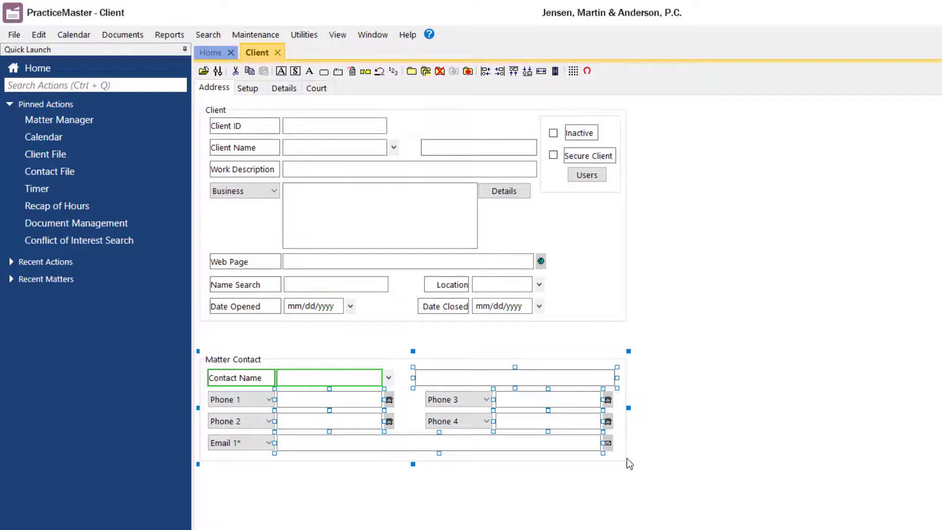
drag(483, 325, 483, 346)
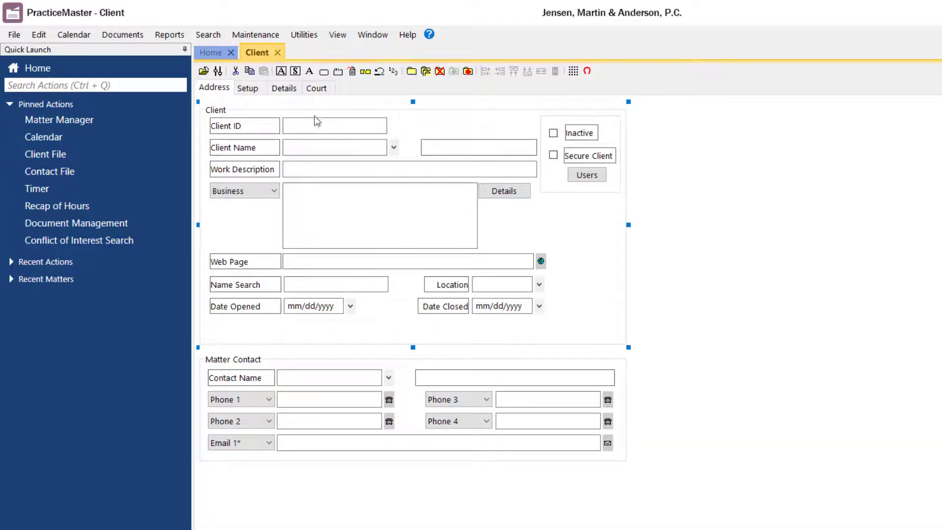
Place the Case_Status field below Date Opened on the Address page and shorten its label and drop-down to line up with Name Search.
click(280, 72)
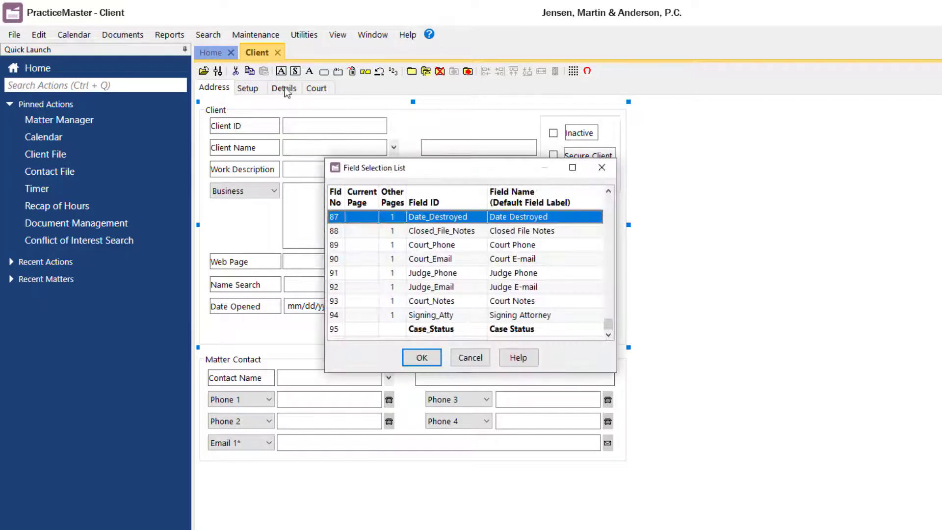
click(363, 329)
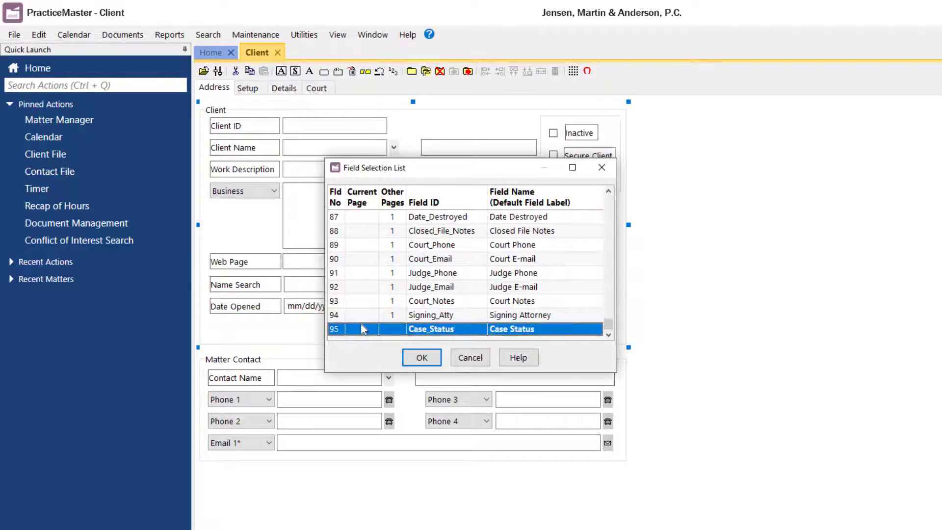
click(409, 358)
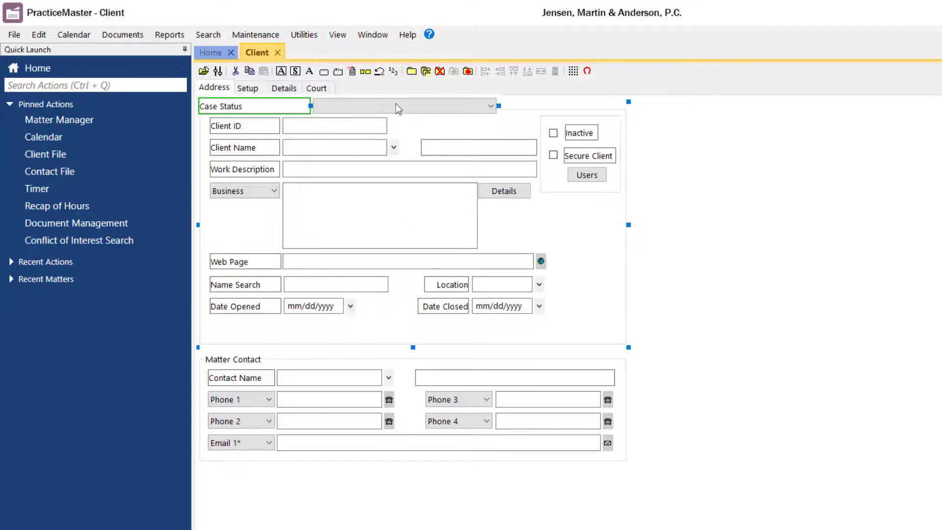
drag(396, 105, 395, 326)
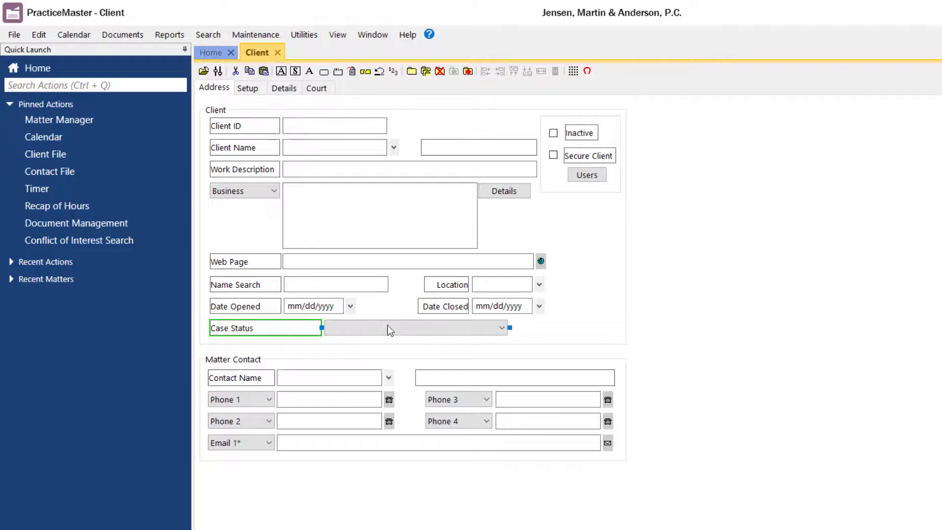
drag(326, 329, 283, 330)
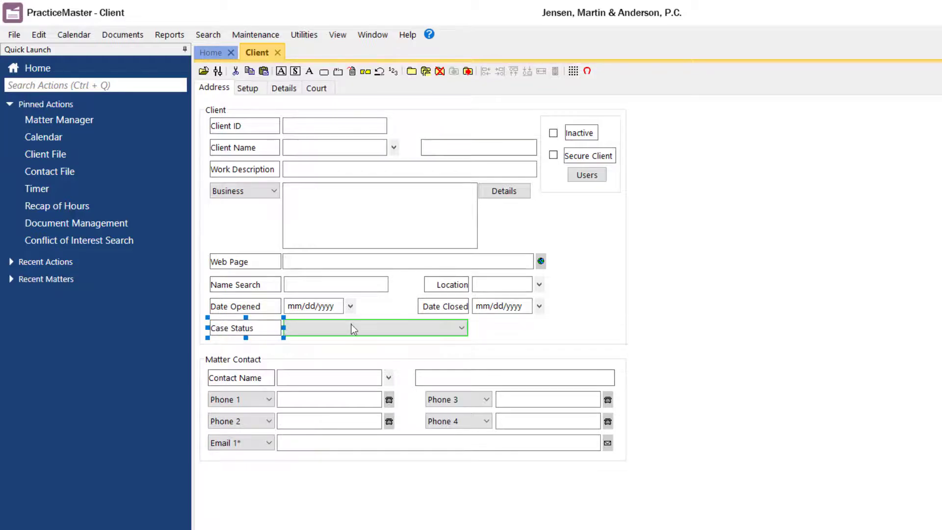
drag(467, 324, 388, 323)
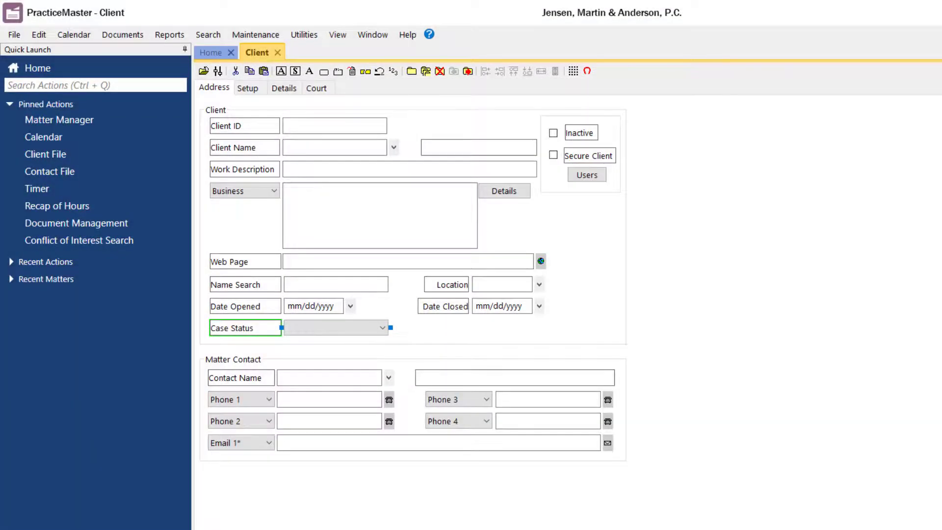
Delete the Case Status field from the form and undo the deletion.
key(Delete)
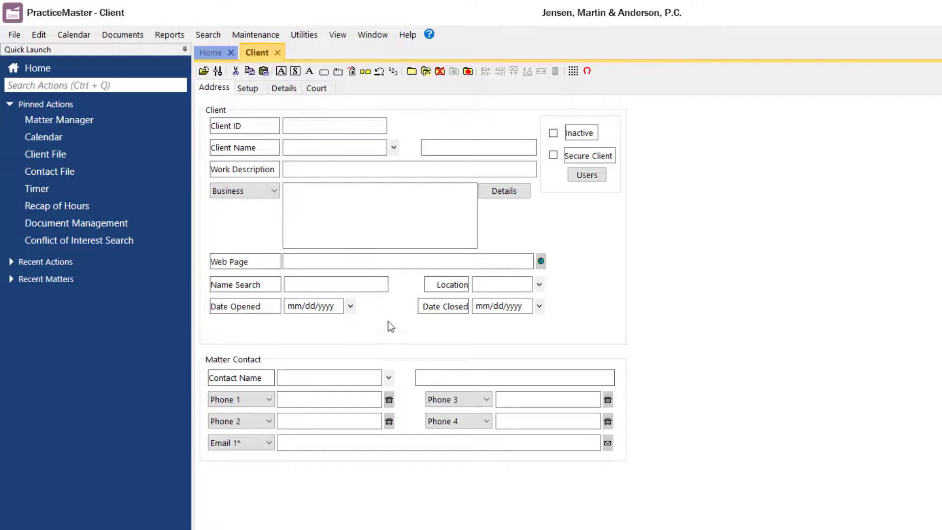
click(379, 72)
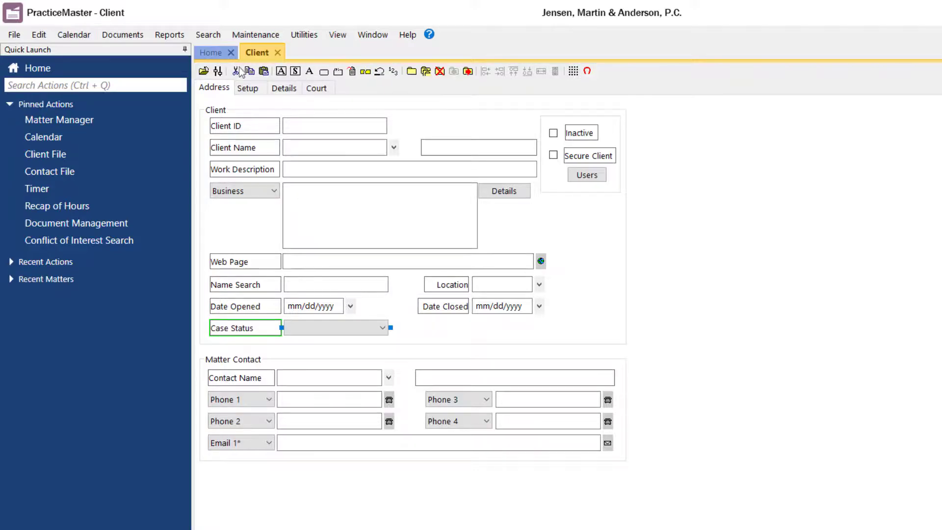
Leave Form Designer, then set the selected client's Case Status to Assigned for Review and save the record.
click(204, 72)
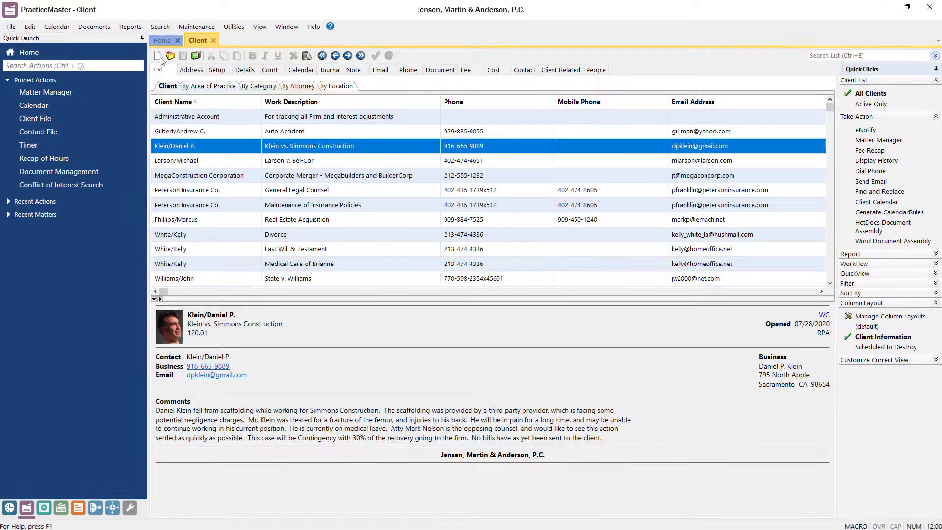
double_click(215, 144)
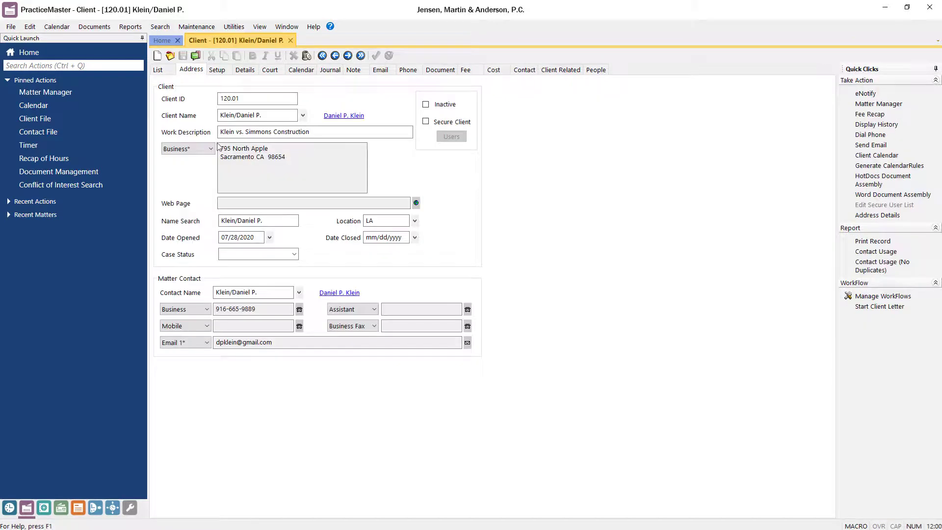
click(293, 255)
click(287, 265)
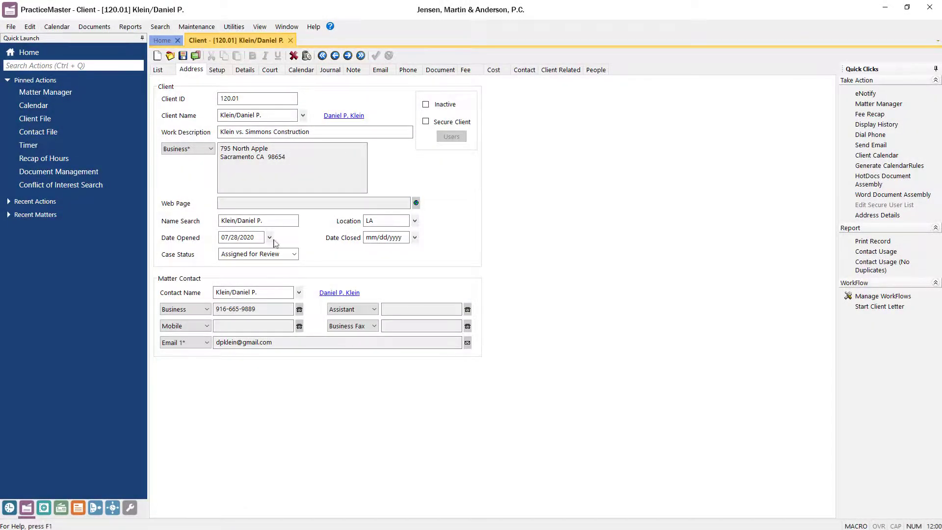
click(182, 56)
click(159, 70)
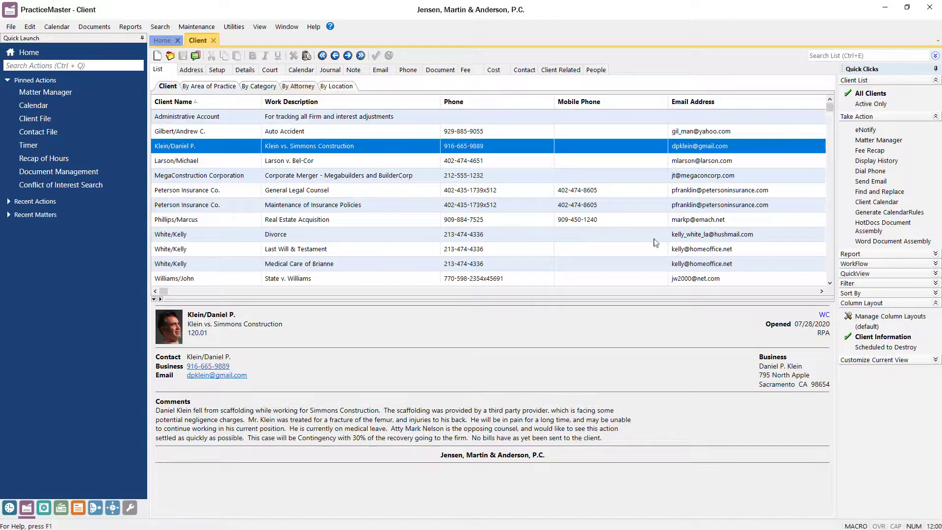
Add Case Status to the Client Information column layout directly after Work Description and save the layout.
click(868, 317)
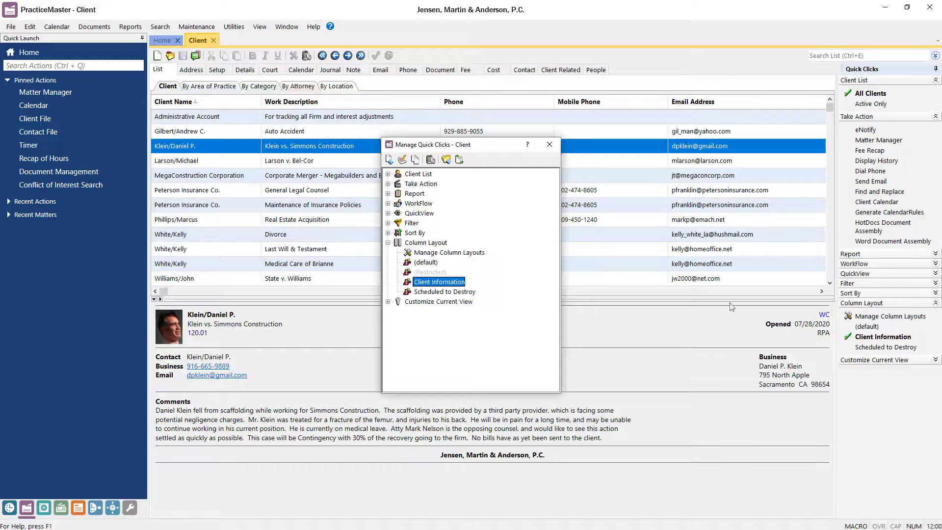
right_click(453, 283)
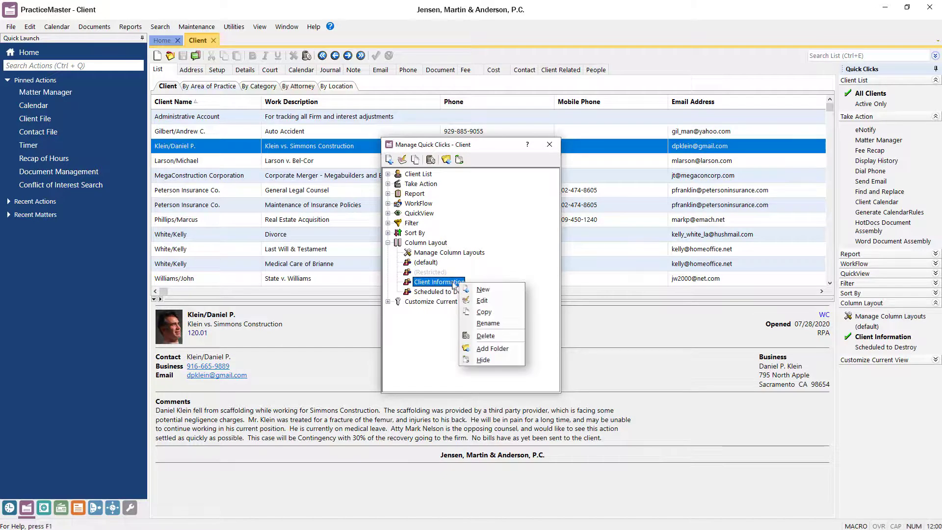
click(494, 300)
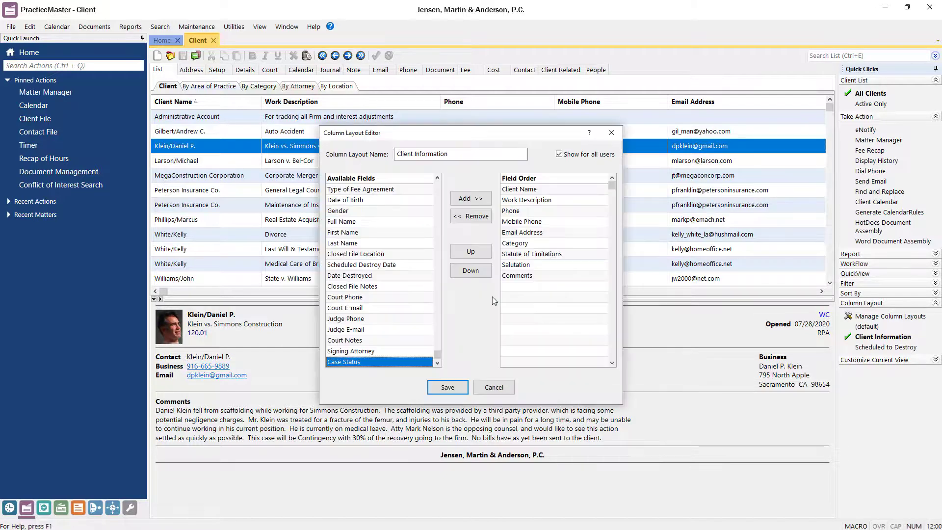
click(470, 199)
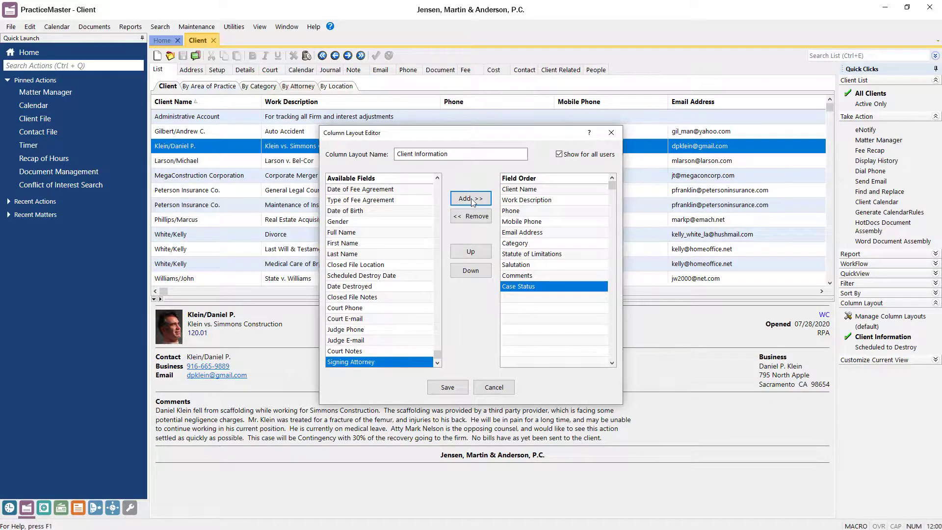
click(470, 252)
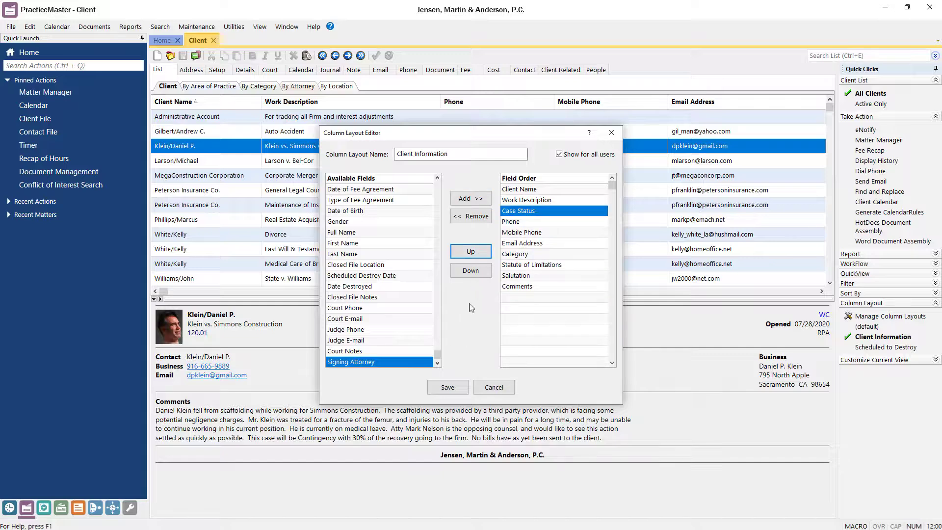
click(457, 388)
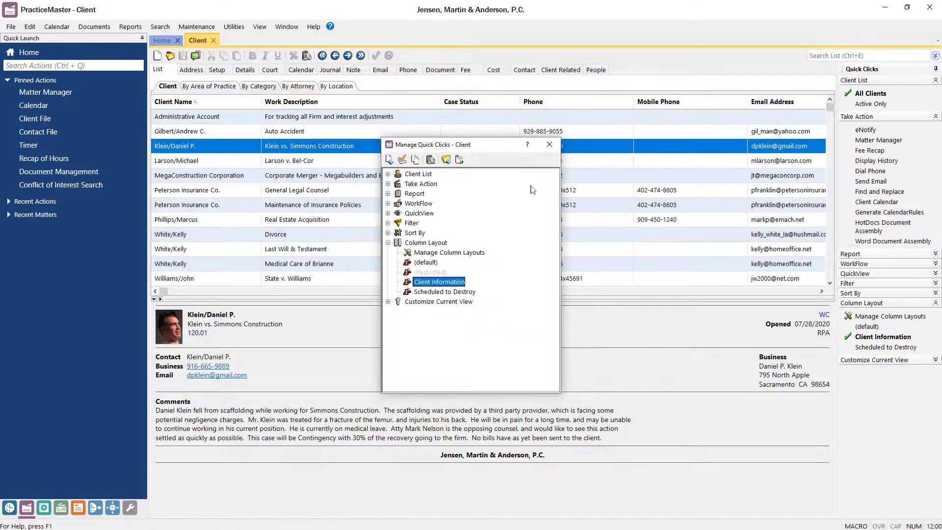
click(550, 144)
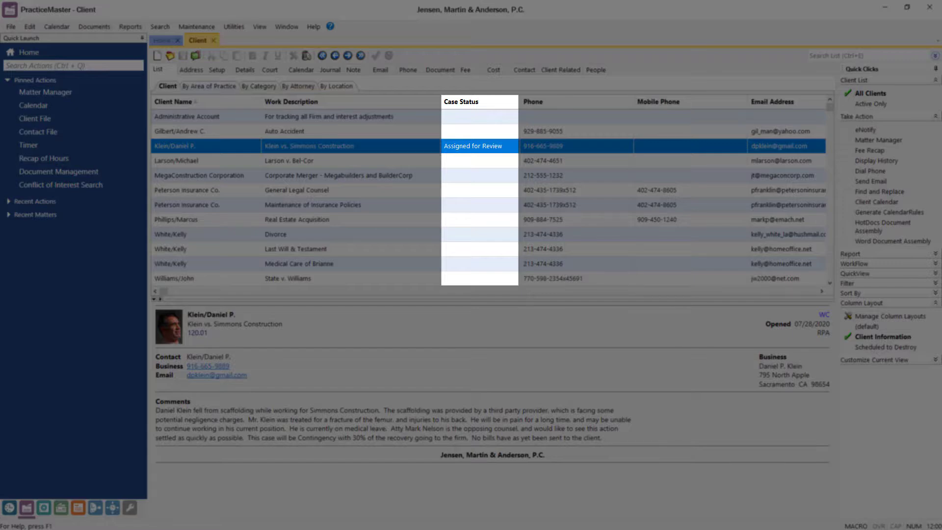